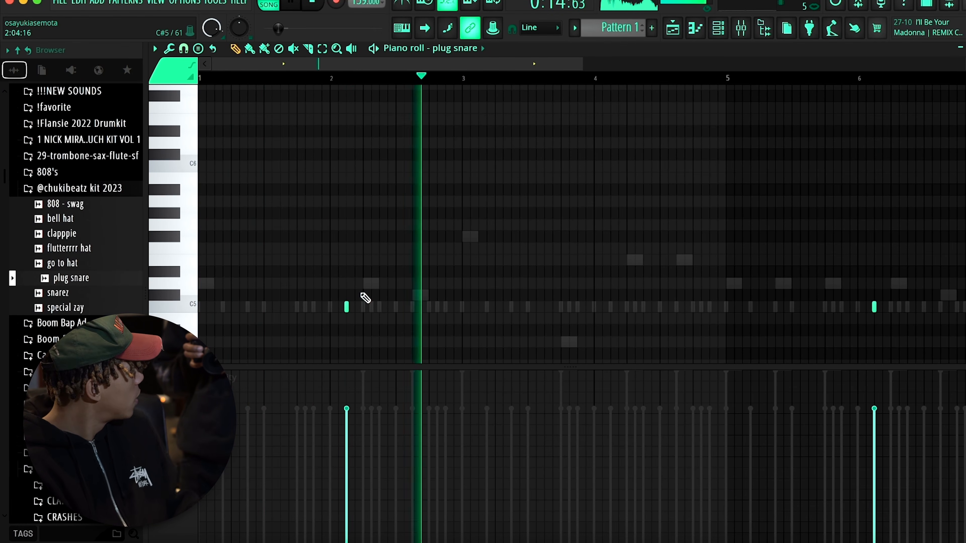
Step: Stop playback and compare the clapppie notes with the plug snare notes in the piano roll
key(space)
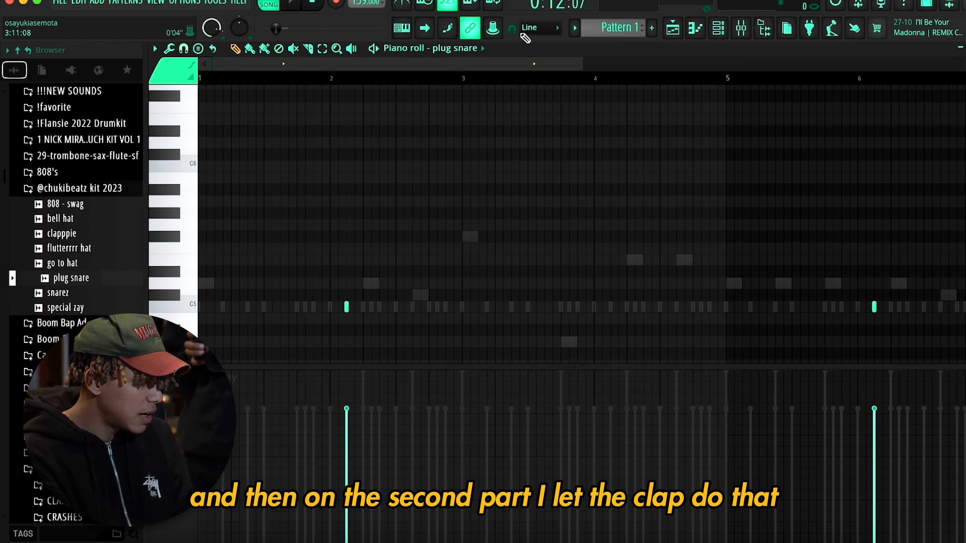
click(460, 48)
click(493, 176)
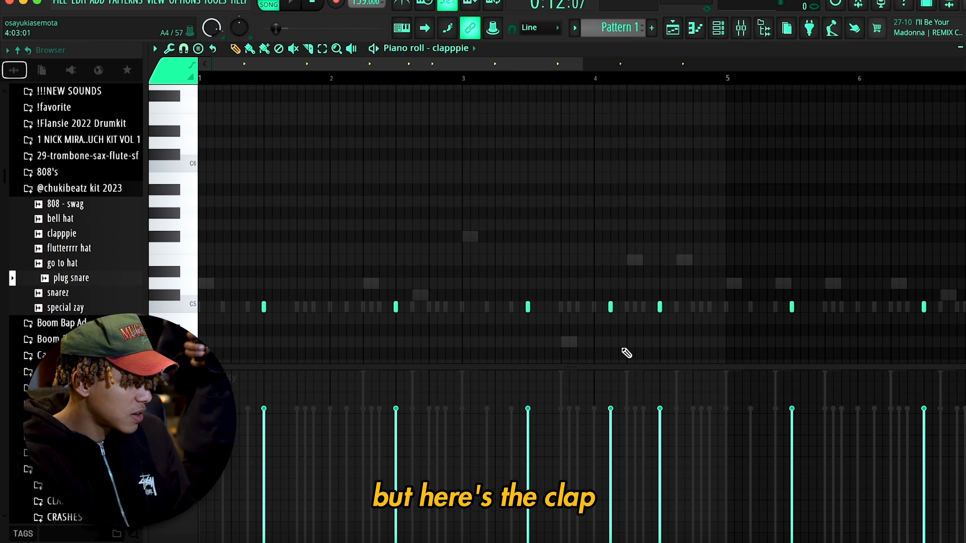
click(461, 48)
click(487, 204)
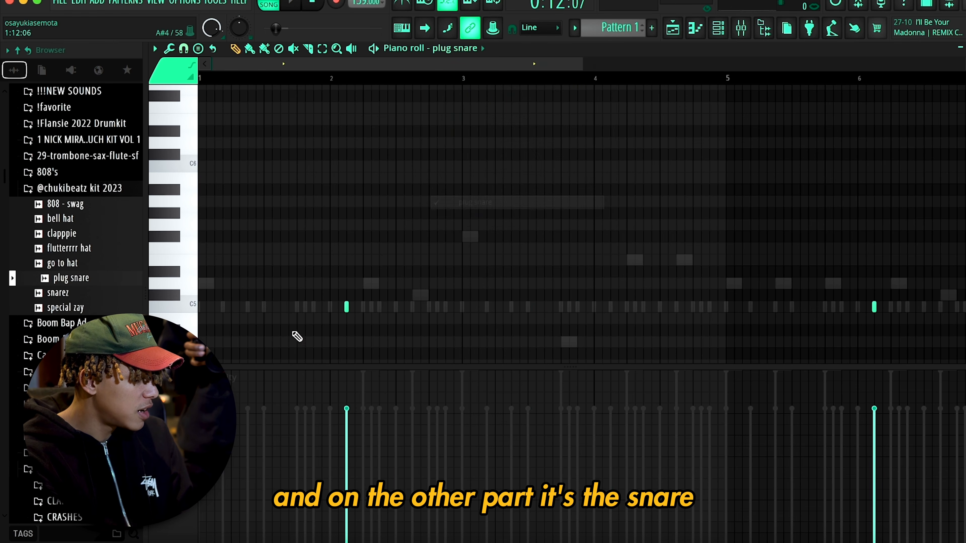
scroll(319, 254, down, 2)
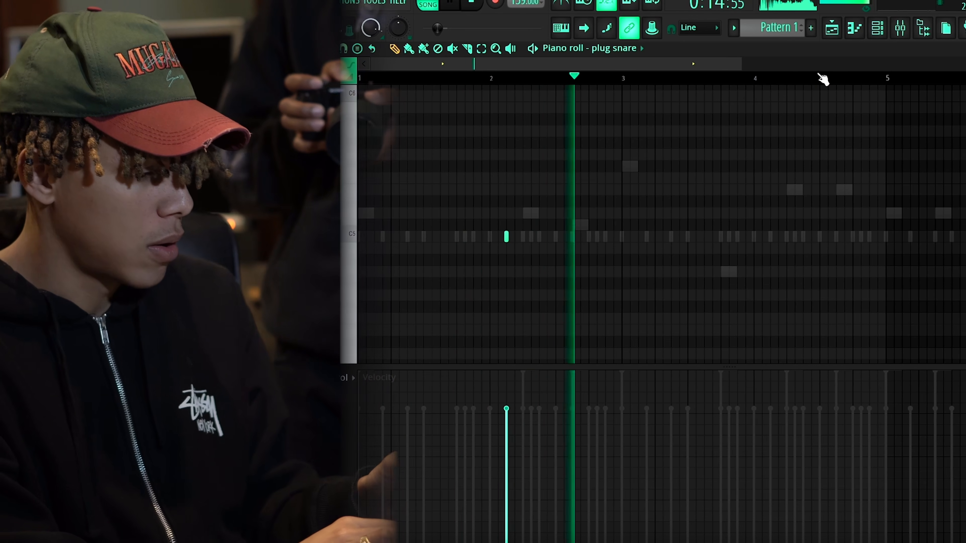
Step: Show the playlist arrangement and open the channel rack for Pattern 1
click(891, 31)
scroll(778, 189, down, 1)
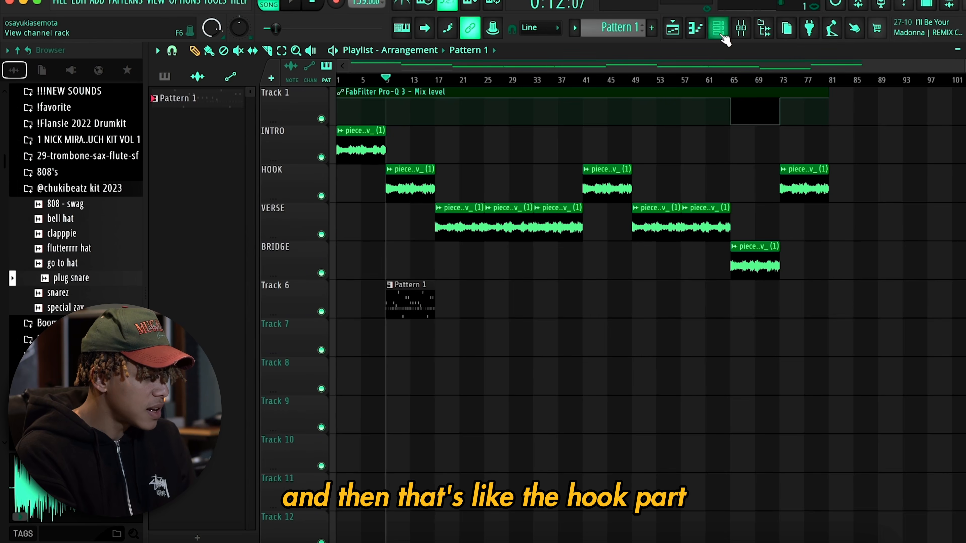
click(720, 32)
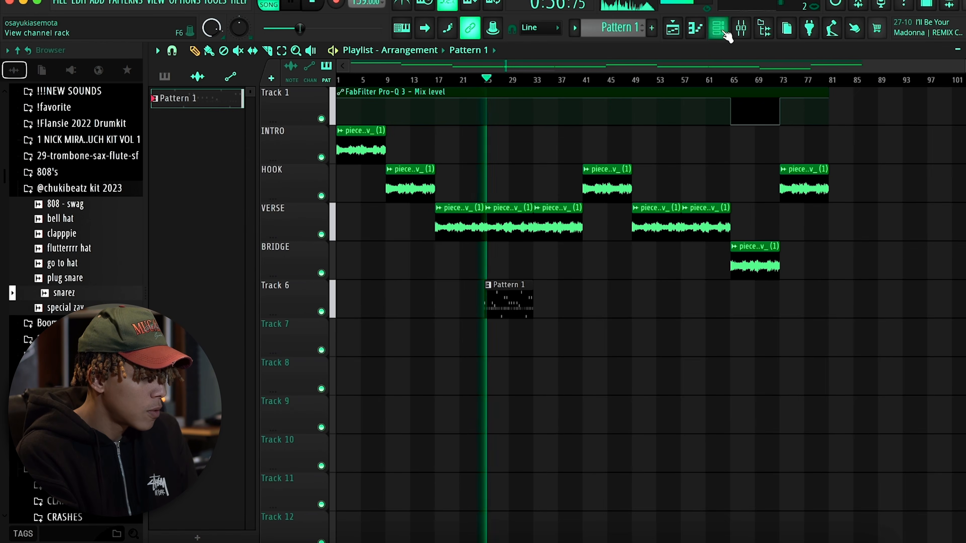
Step: Duplicate the snarez channel's first four bars of notes into bars 5 to 8 of its piano roll
click(723, 31)
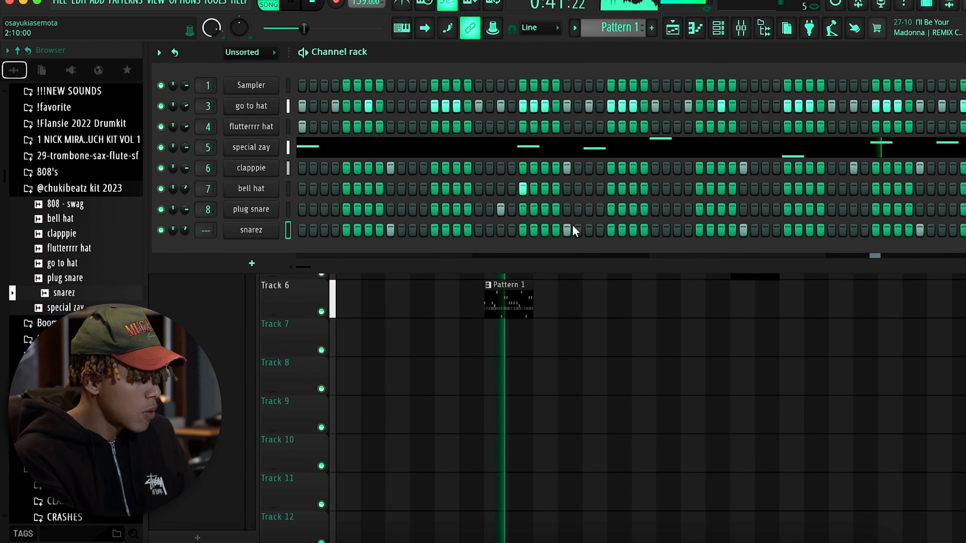
right_click(284, 228)
click(293, 231)
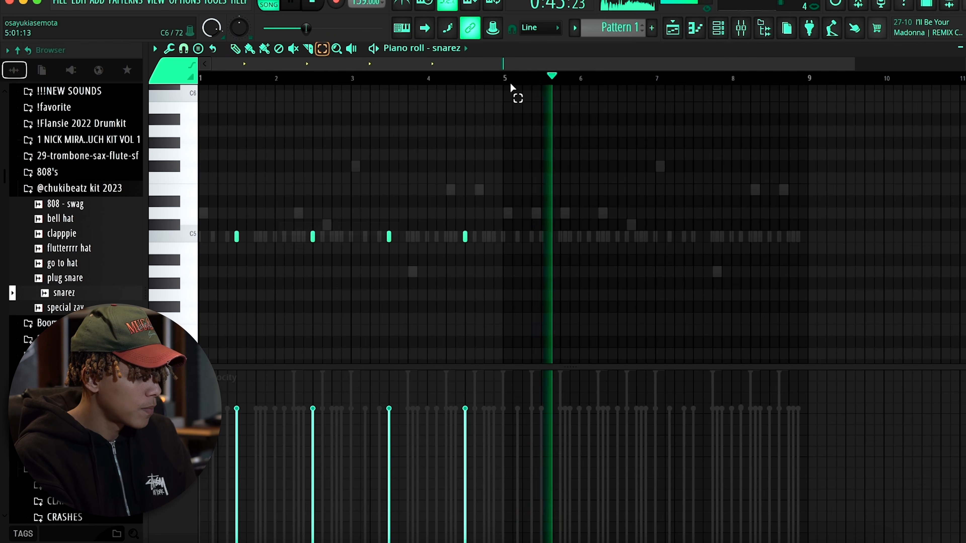
drag(505, 73, 2, 130)
key(ctrl+b)
ctrl+click(707, 78)
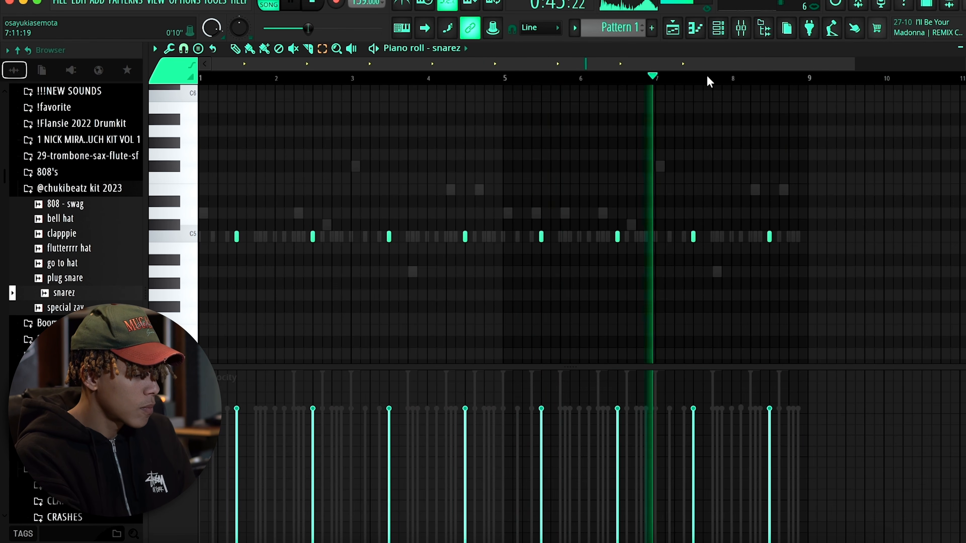
key(F6)
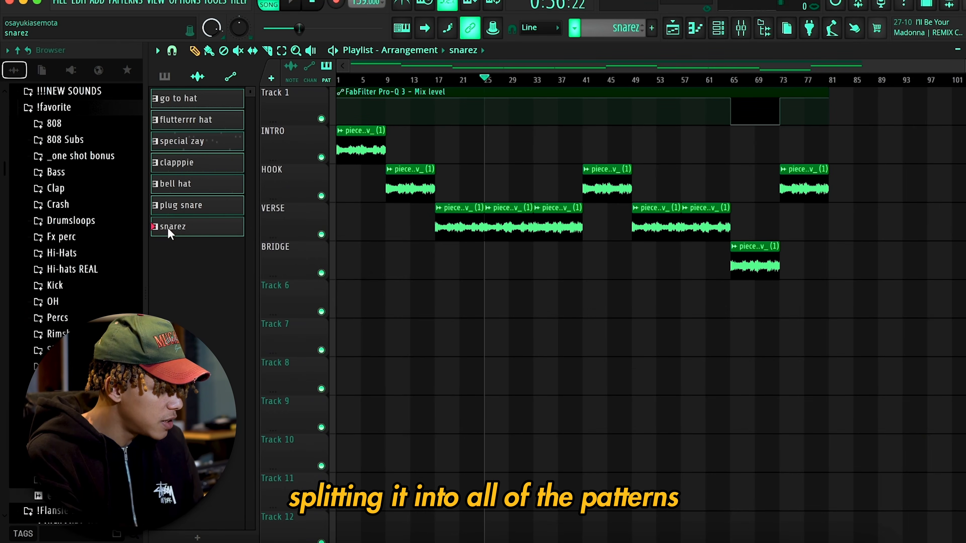
Step: Place the split drum patterns on Tracks 6 to 12 from the hook onward and repeat them along the arrangement
drag(171, 232, 417, 273)
key(ctrl+b)
key(ctrl+b)
key(ctrl+b)
key(ctrl+b)
key(ctrl+b)
key(ctrl+b)
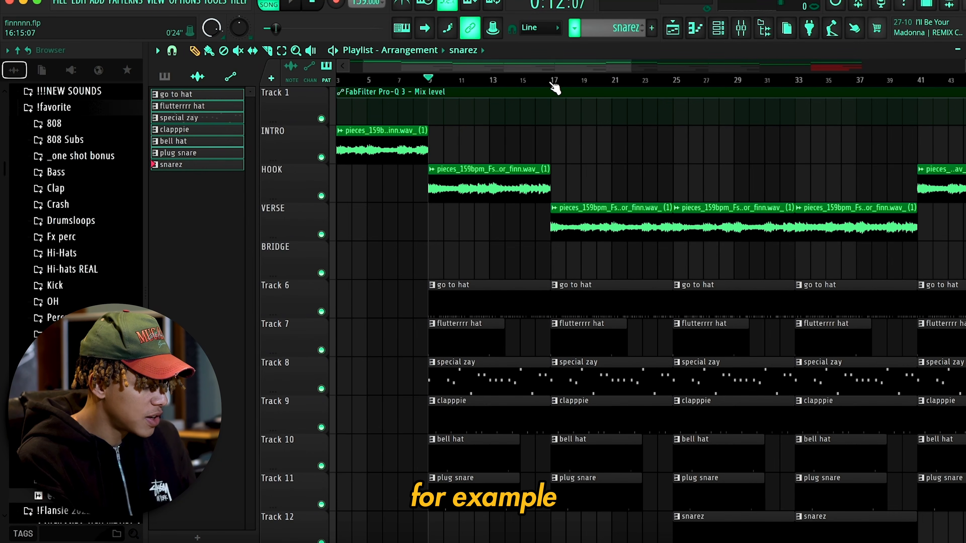
Step: In the special zay #2 variation at bar 17, add an F#5 note in bar 3 and delete the second D5 in bar 5
double_click(559, 360)
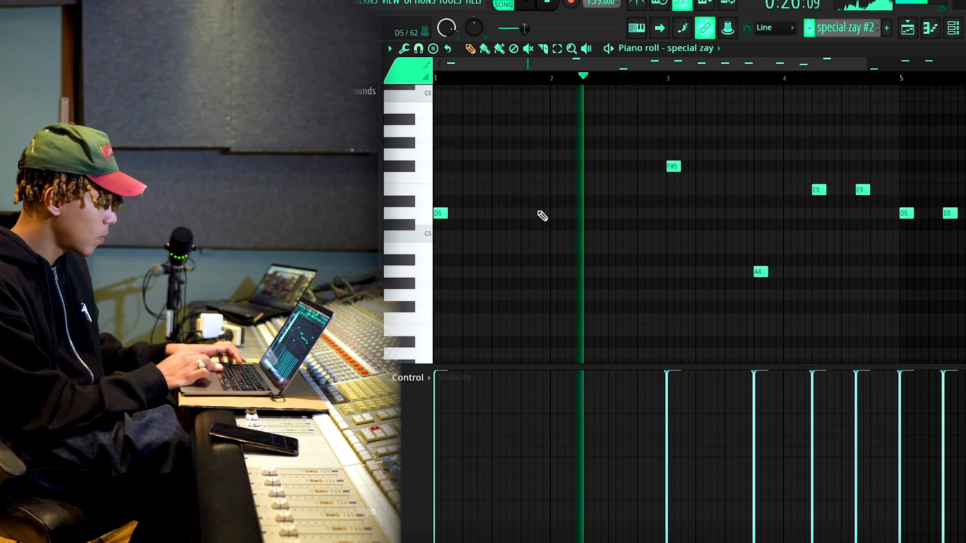
click(714, 167)
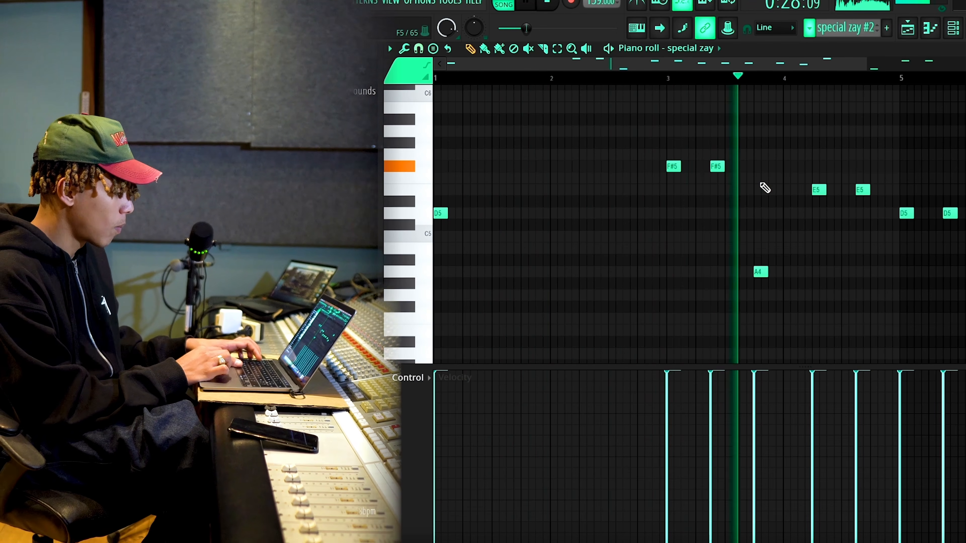
right_click(951, 215)
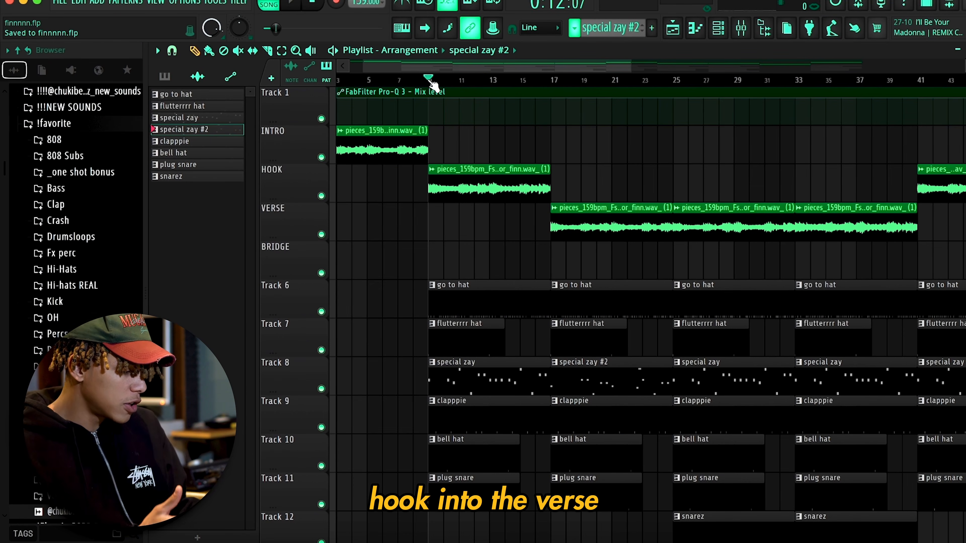
drag(430, 79, 488, 80)
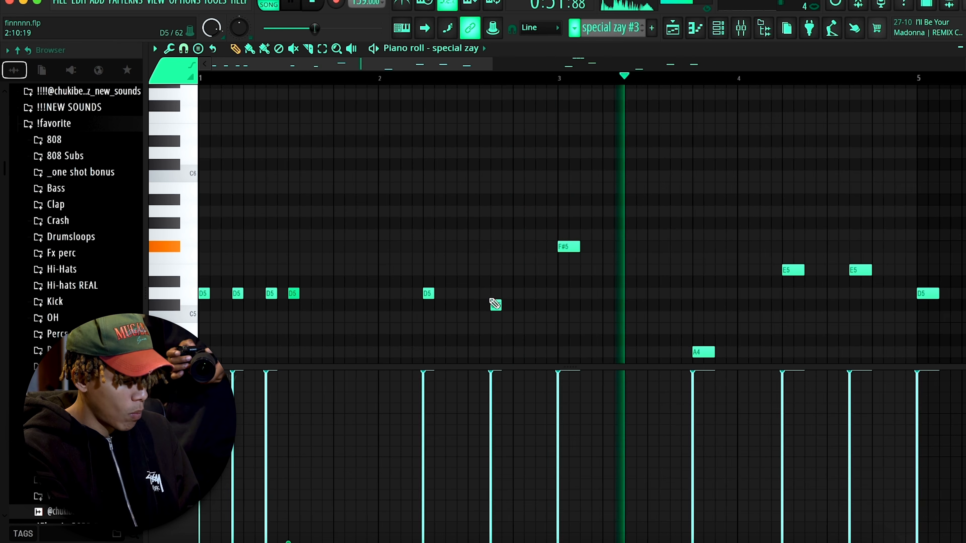
Step: Add a second hook audio clip at bar 49 and move the bridge clip at bar 65 onto the VERSE track
scroll(496, 304, down, 2)
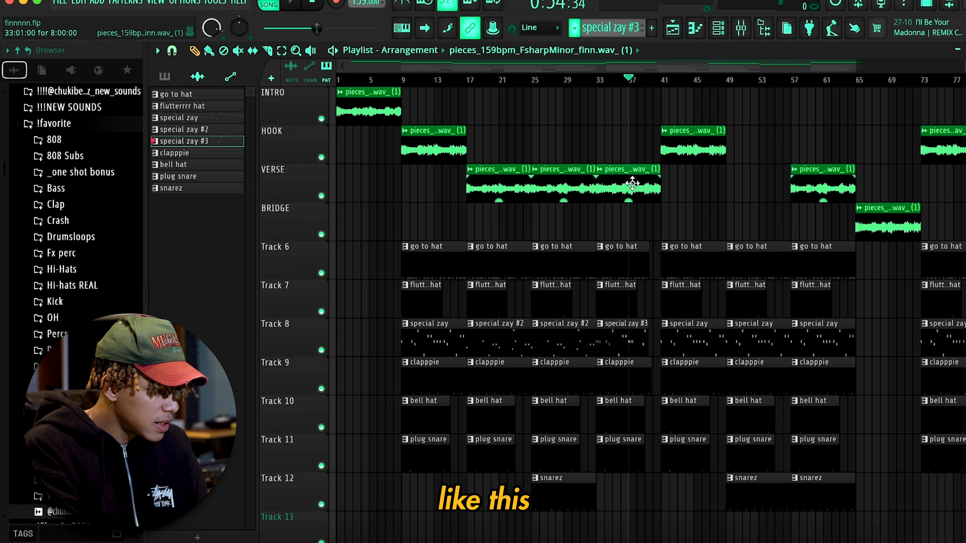
drag(761, 152, 762, 151)
scroll(718, 179, down, 2)
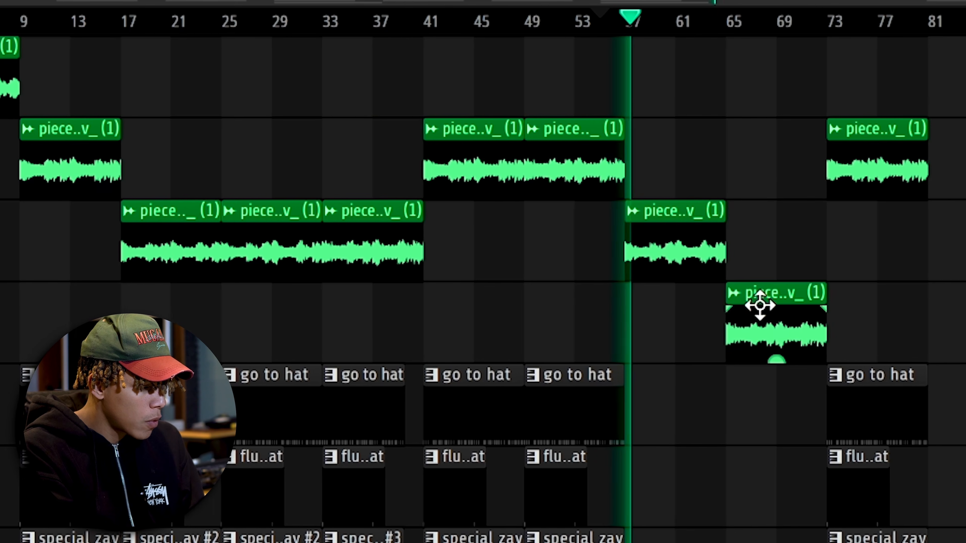
drag(751, 214, 752, 186)
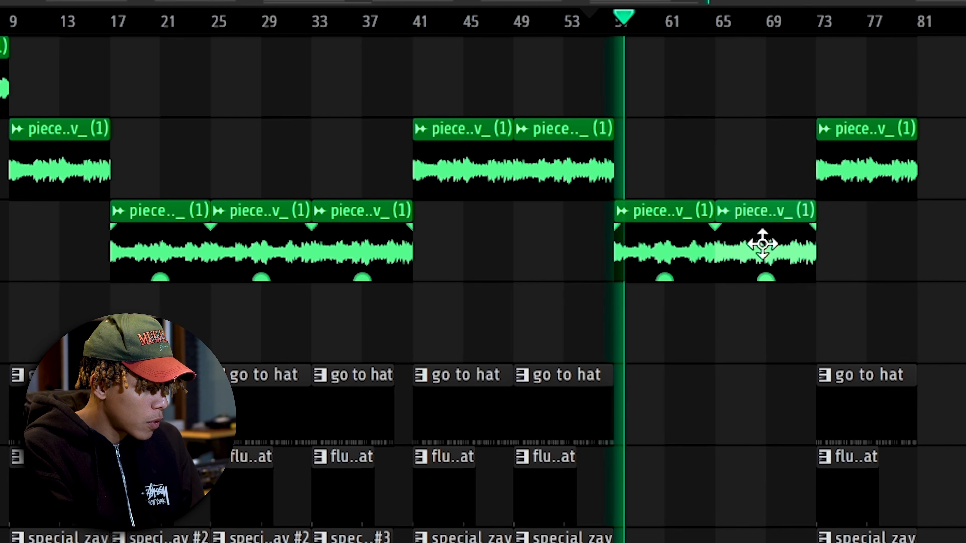
Step: Slice the FabFilter Pro-Q 3 mix level automation at bars 57 and 65 and replace the section between with the low-level segment
key(c)
click(572, 58)
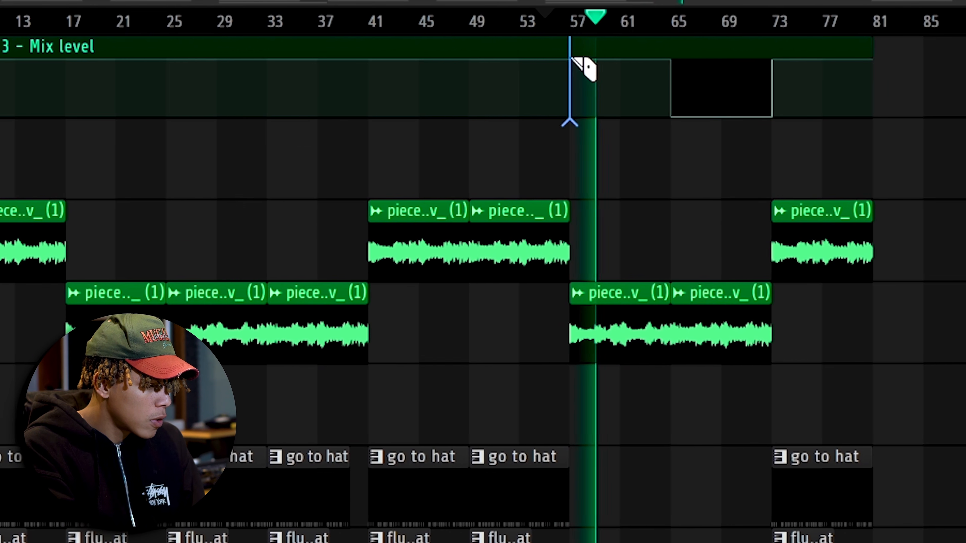
click(649, 53)
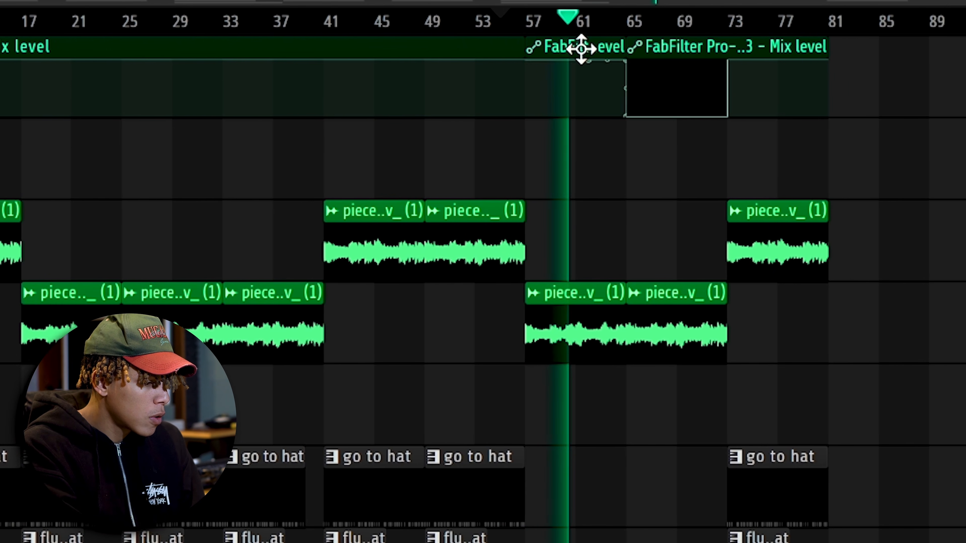
right_click(611, 47)
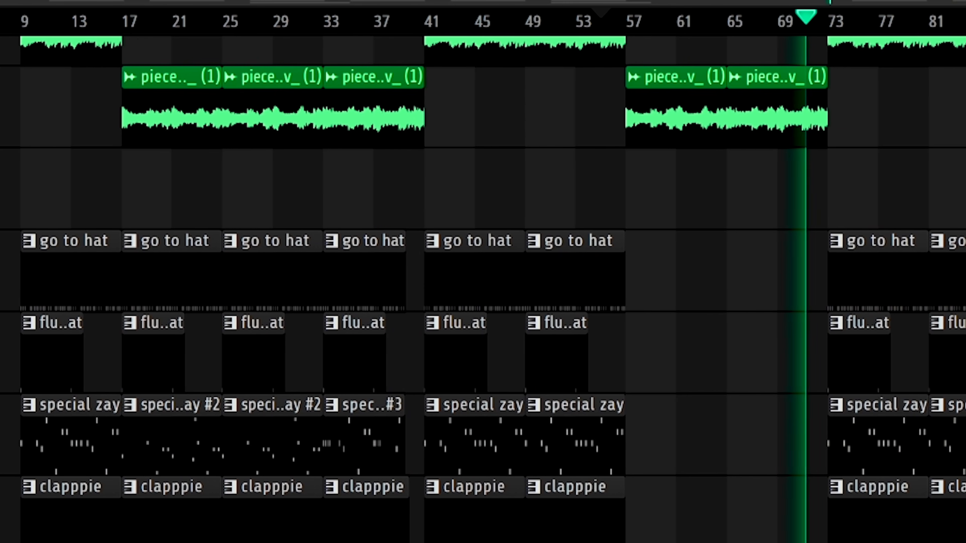
scroll(889, 466, up, 3)
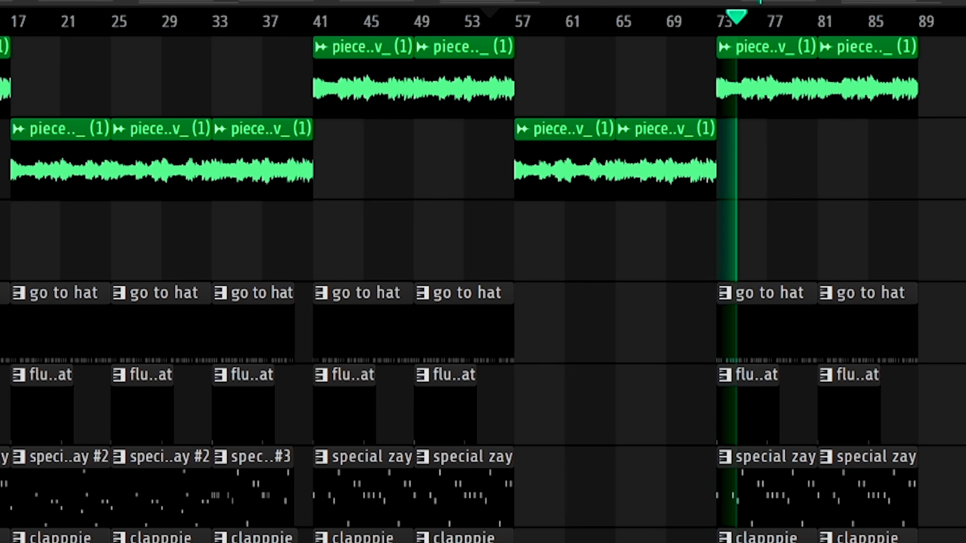
scroll(695, 479, up, 3)
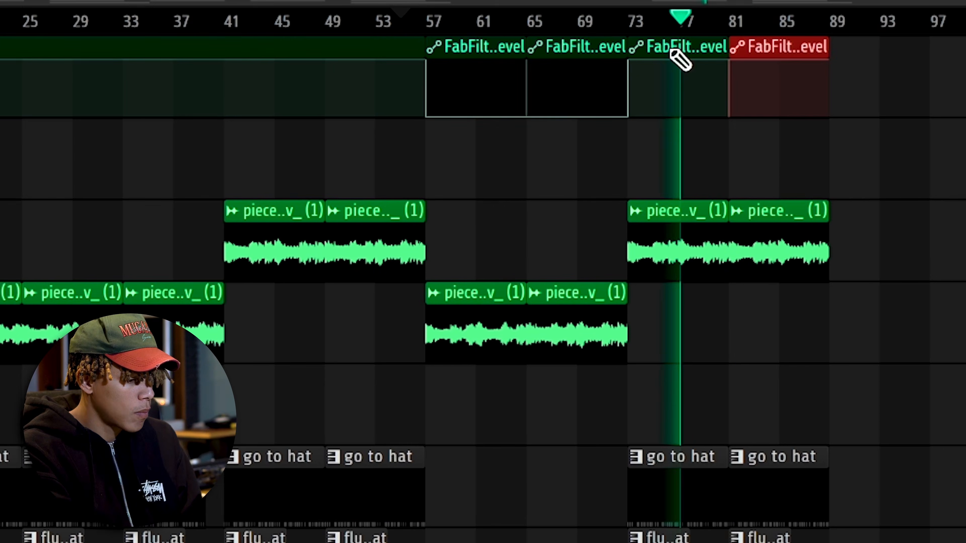
scroll(605, 188, down, 6)
scroll(586, 420, up, 5)
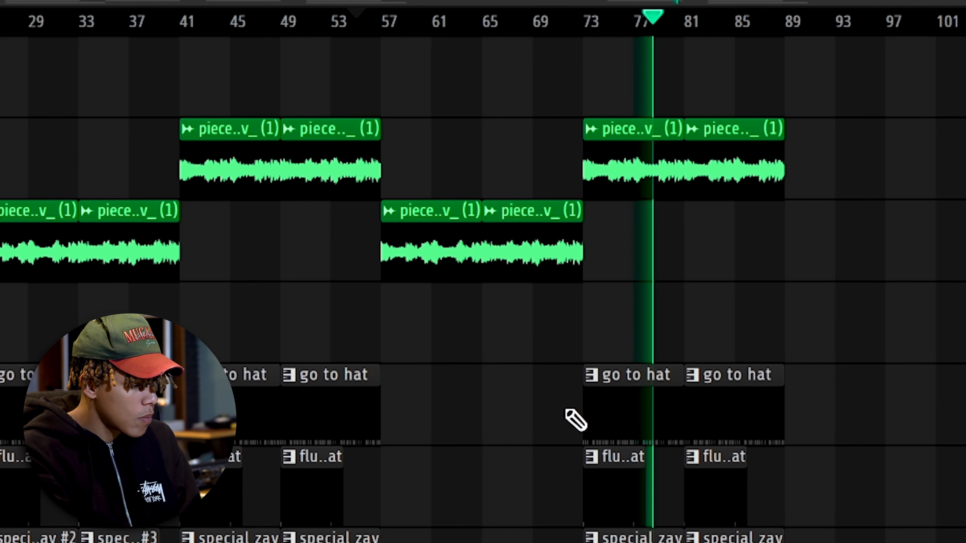
scroll(576, 417, down, 2)
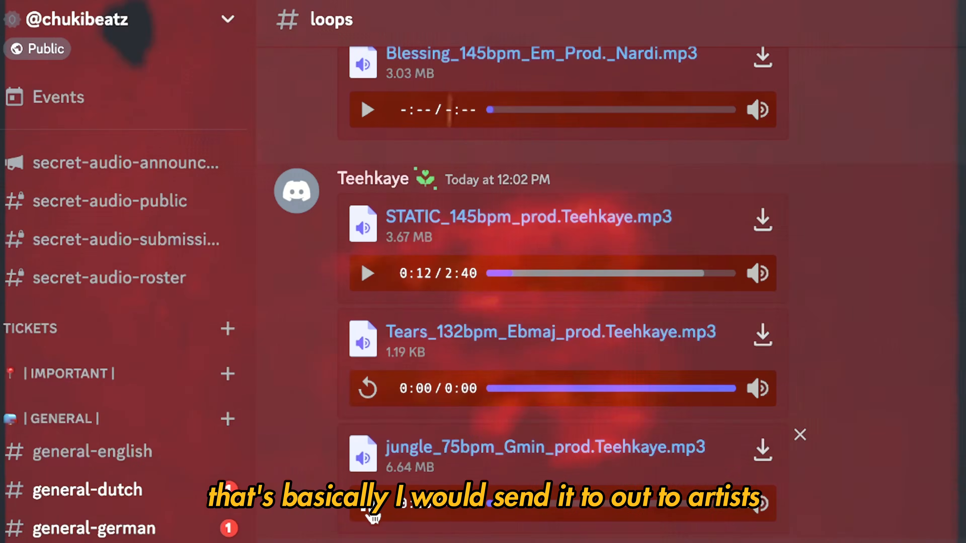
Step: Switch to Discord and audition the jungle 75 bpm and Blessing 145 bpm loops in the loops channel
click(356, 508)
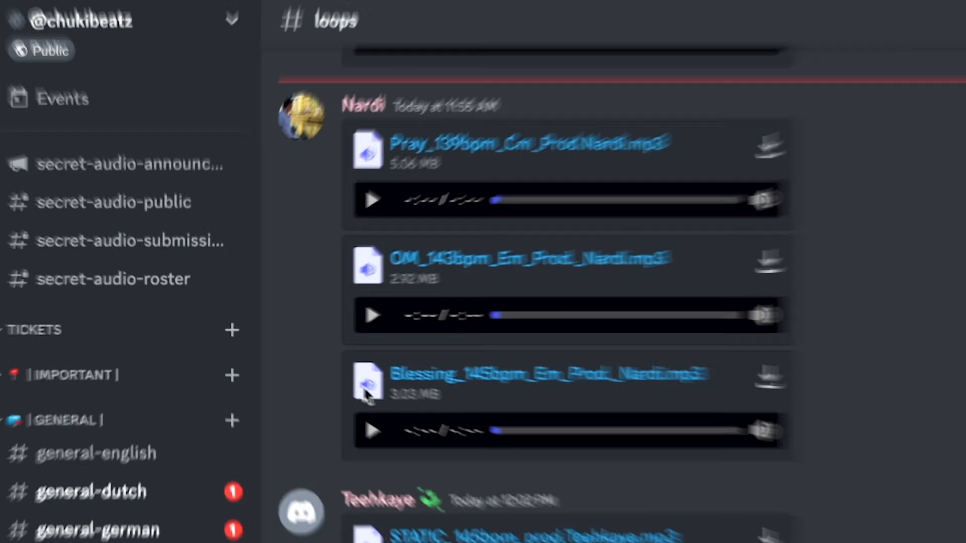
click(369, 428)
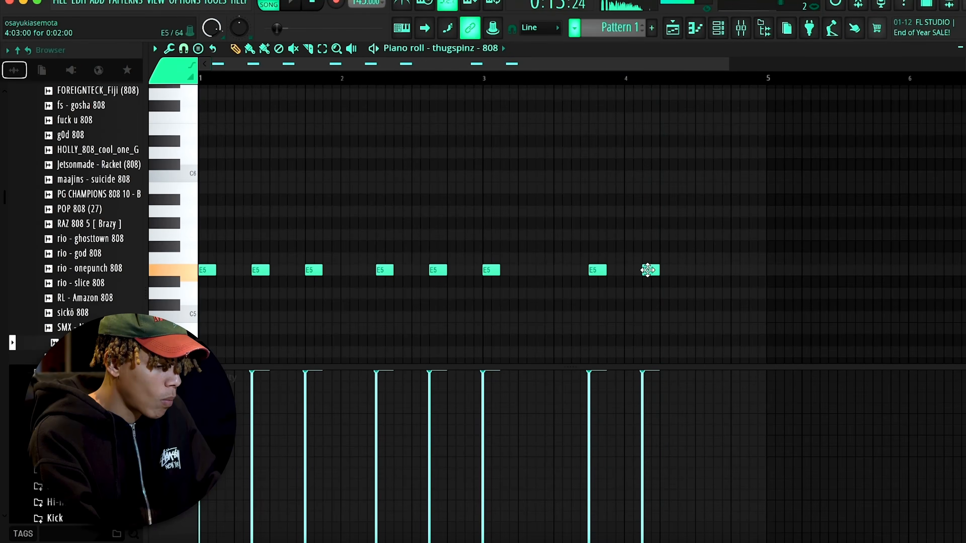
Step: Raise the ending thugspinz 808 notes to G5 and duplicate the four-bar phrase from bar 5, transposed to start on C5
drag(648, 270, 656, 238)
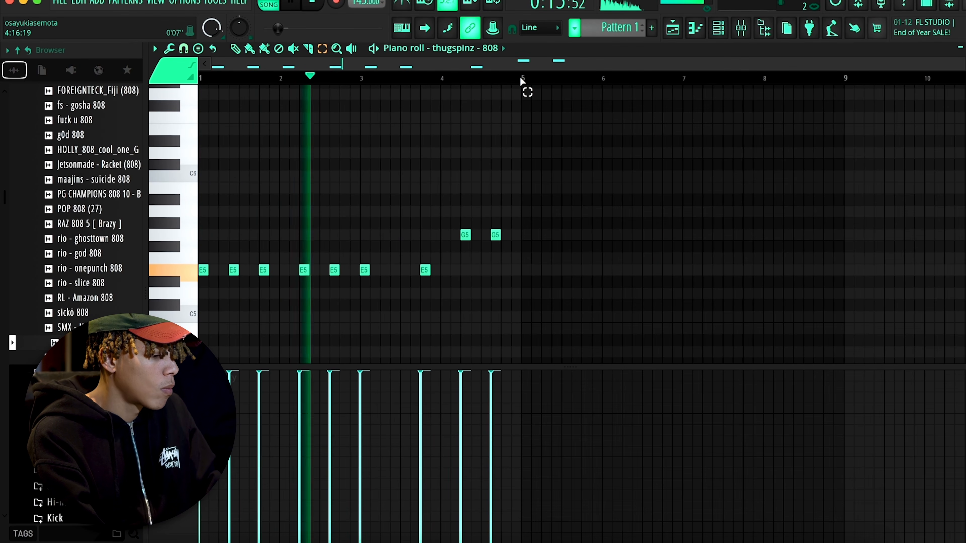
key(ctrl+b)
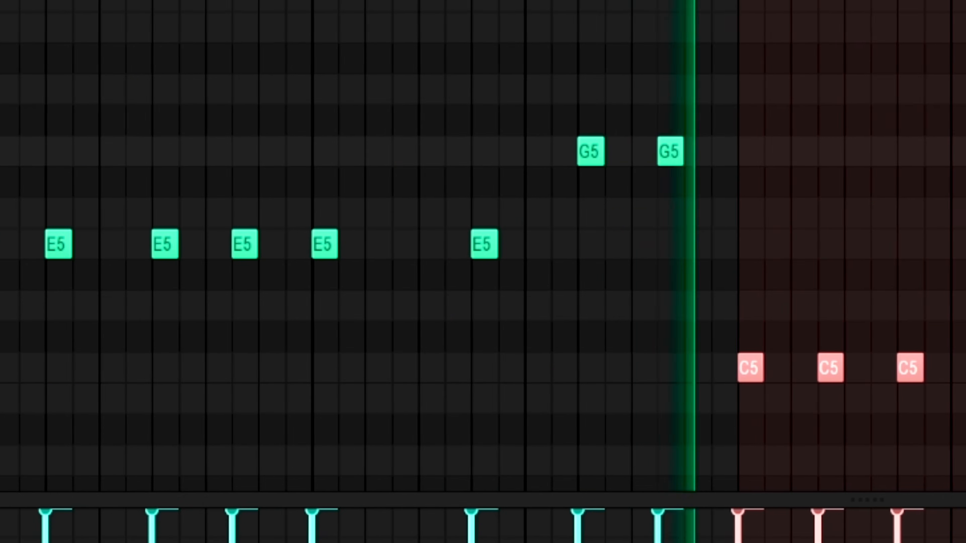
key(ctrl+d)
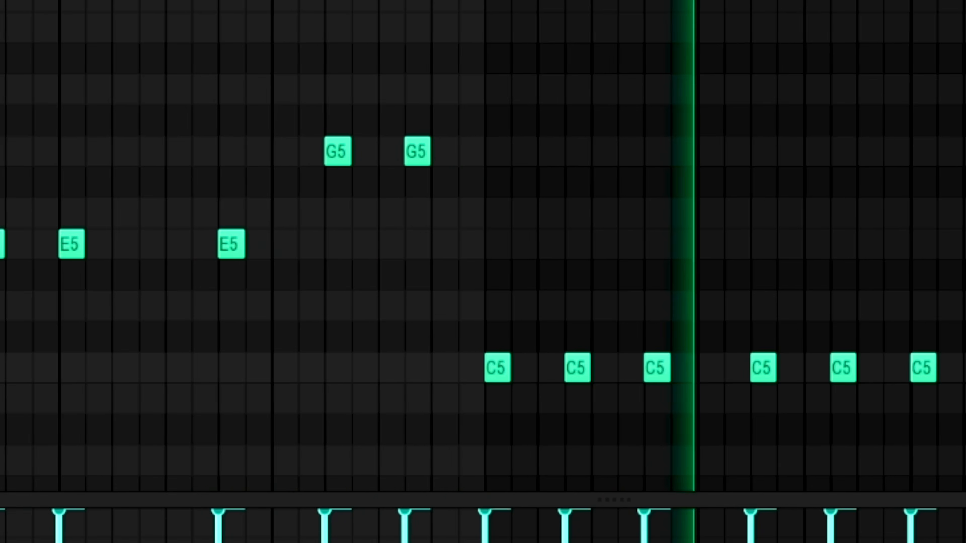
Step: In the second 808 phrase, raise the last C5 notes three semitones and lower the high accent note to B5, duplicating it alongside
ctrl+drag(799, 328, 958, 382)
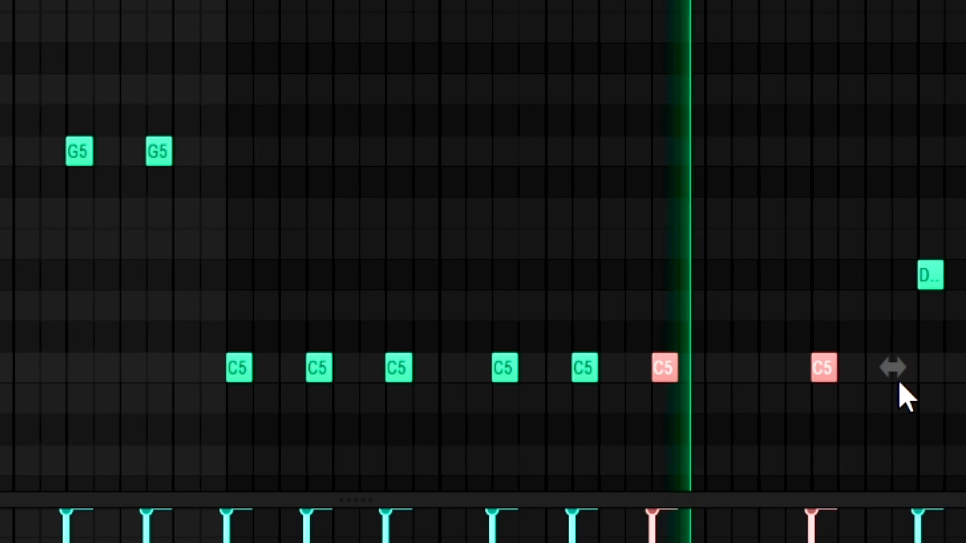
key(shift+Up)
key(shift+Up)
key(shift+Up)
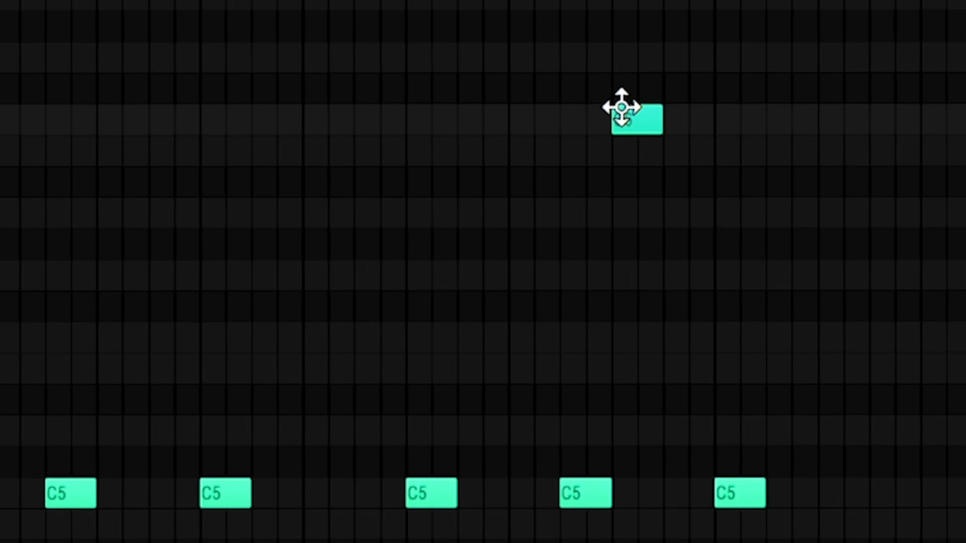
drag(621, 108, 621, 139)
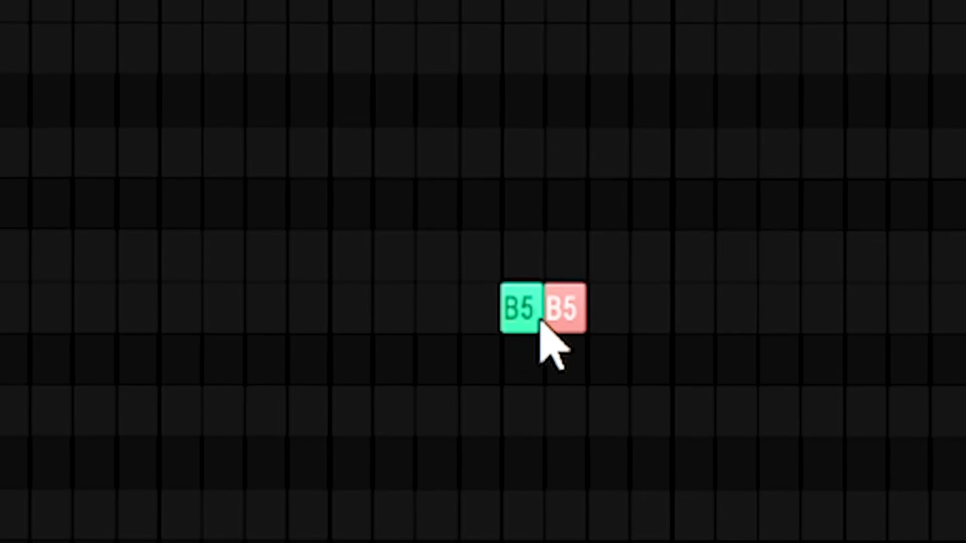
key(ctrl+b)
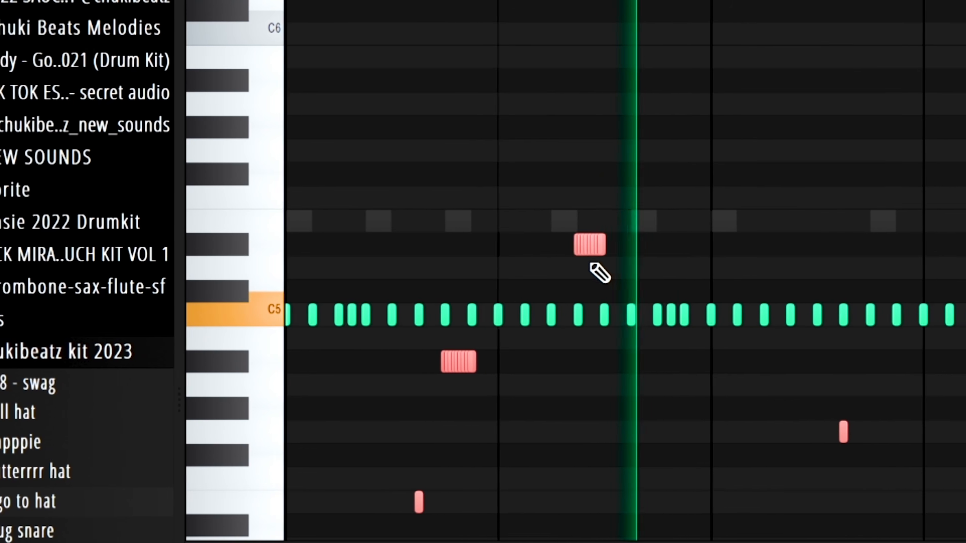
Step: Copy the pitched hi-hat rolls and low accent hits into the bars from bar 5 onward
key(ctrl+d)
scroll(833, 200, down, 1)
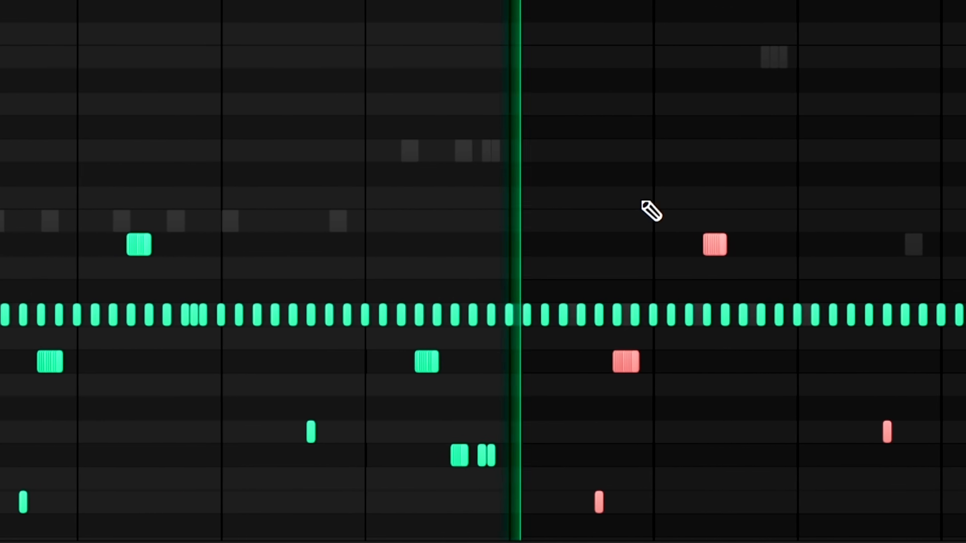
Step: Thin out the reverse open hat by deleting its hits around the starts of bars 2 and 4 and everything after bar 5
click(707, 118)
right_click(698, 133)
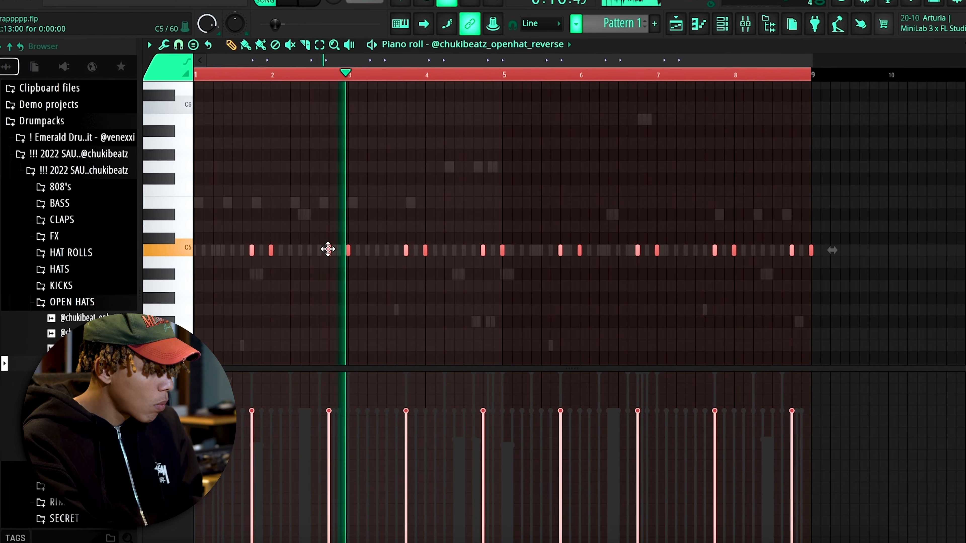
mouse_move(242, 234)
mouse_down()
mouse_move(299, 275)
mouse_move(291, 271)
mouse_up()
key(Delete)
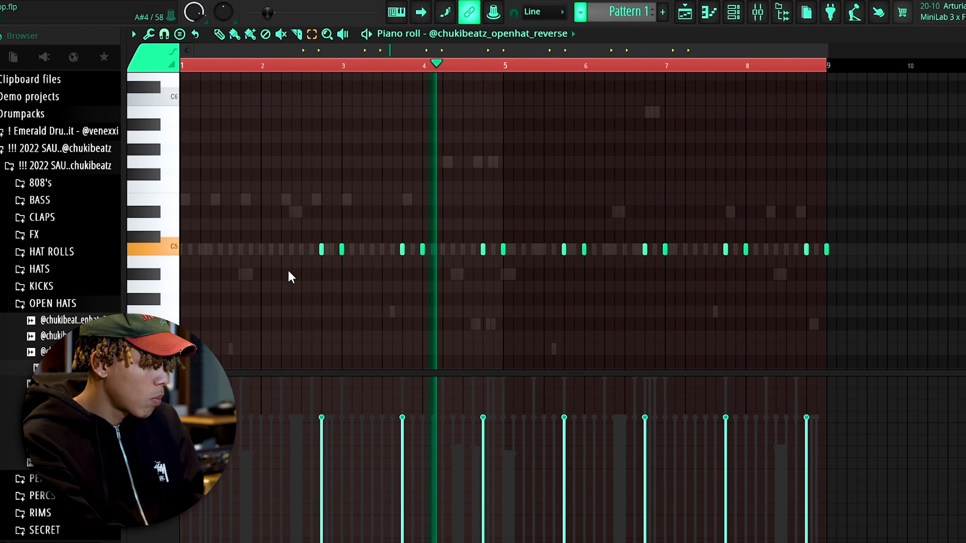
key(space)
key(space)
drag(387, 221, 442, 271)
key(Delete)
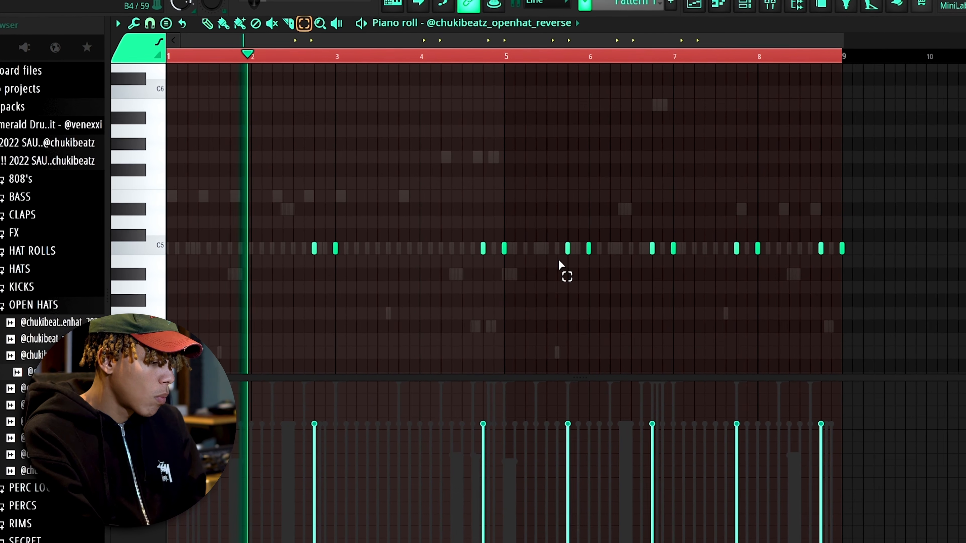
drag(563, 262, 850, 232)
key(Delete)
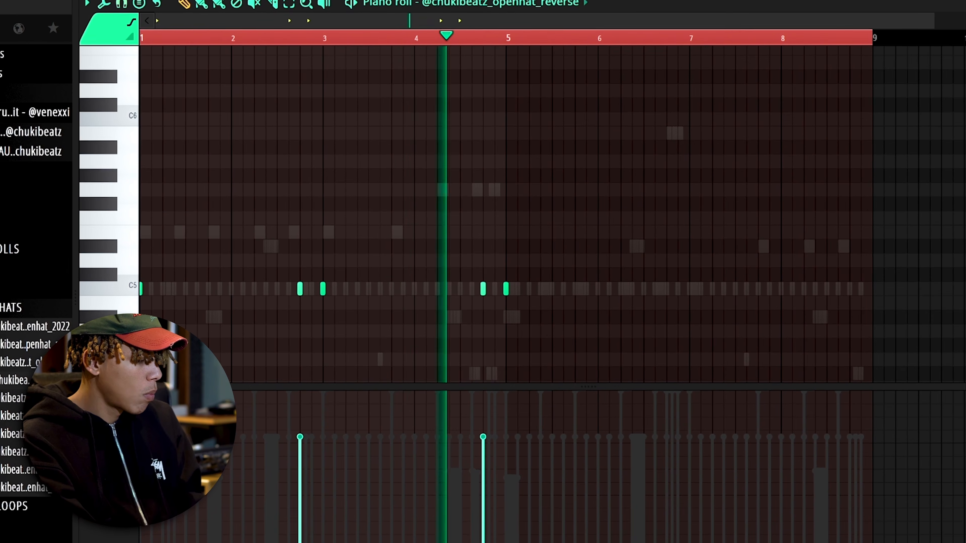
Step: Duplicate the first four bars of reverse open hat hits into bars 5 to 8
drag(508, 32, 133, 33)
key(ctrl+b)
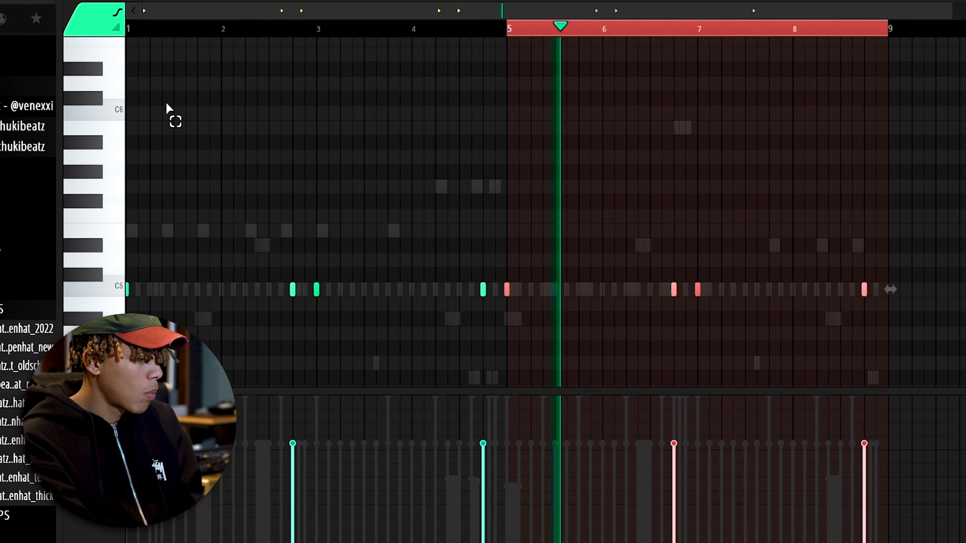
ctrl+click(741, 28)
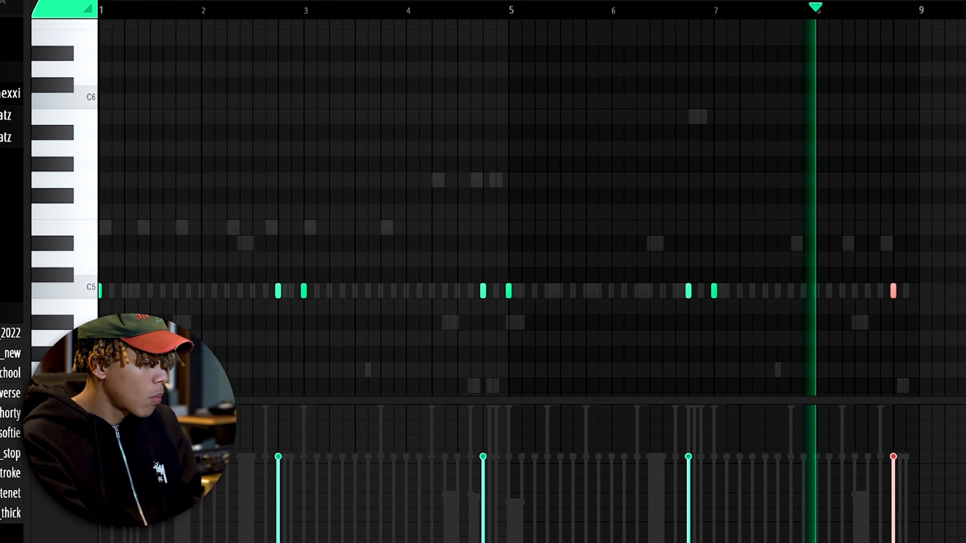
Step: Duplicate the open hat stroke hit at bar 3 four bars ahead to bar 7
key(F6)
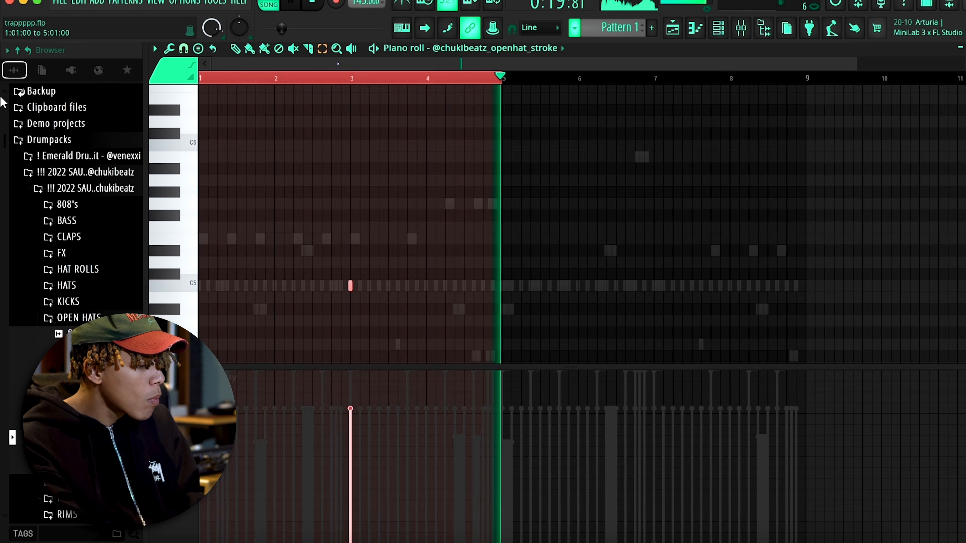
key(ctrl+b)
key(ctrl+d)
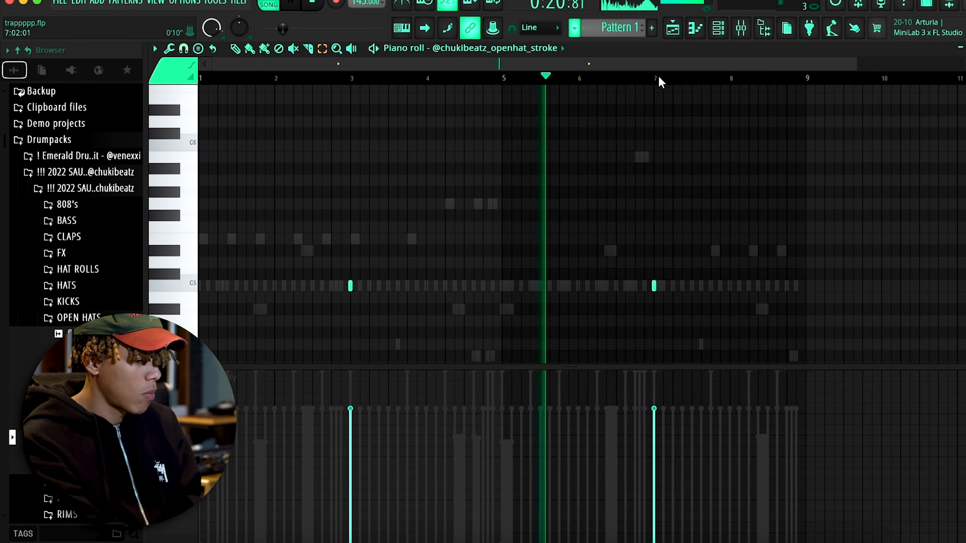
click(719, 28)
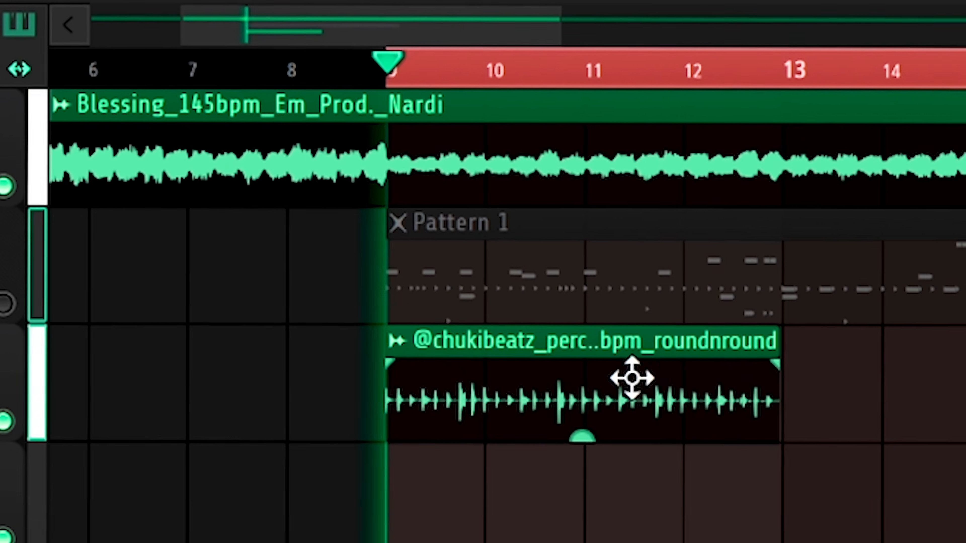
Step: Open the channel settings of the roundnround percussion loop clip
double_click(604, 400)
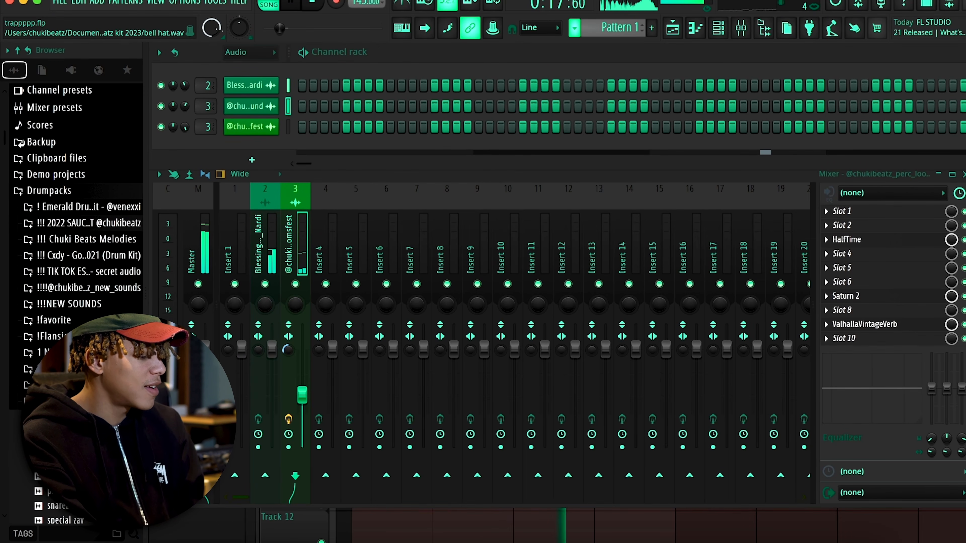
drag(282, 141, 283, 142)
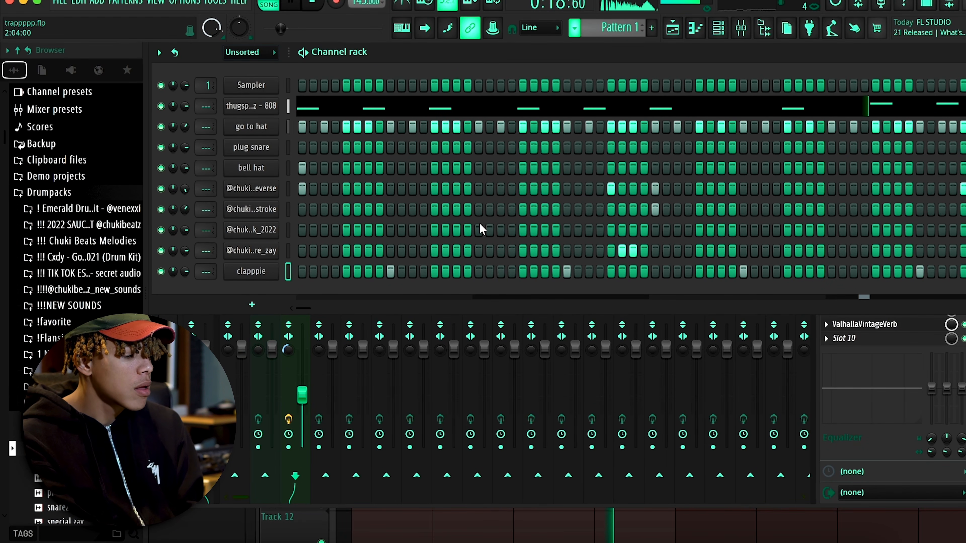
Step: Open the clapppie notes in the piano roll and duplicate its four bars of claps into bars 5 to 8
right_click(281, 267)
click(304, 275)
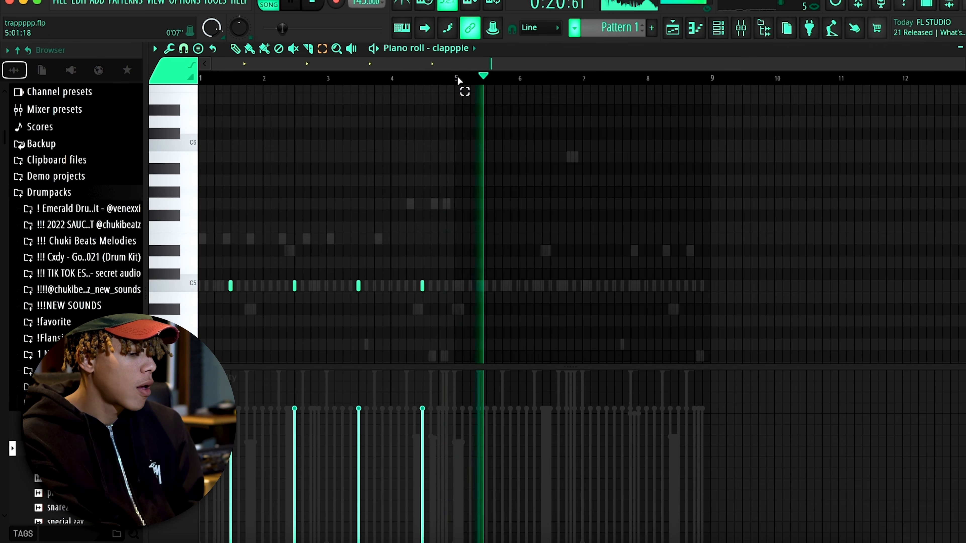
drag(455, 78, 712, 78)
click(556, 82)
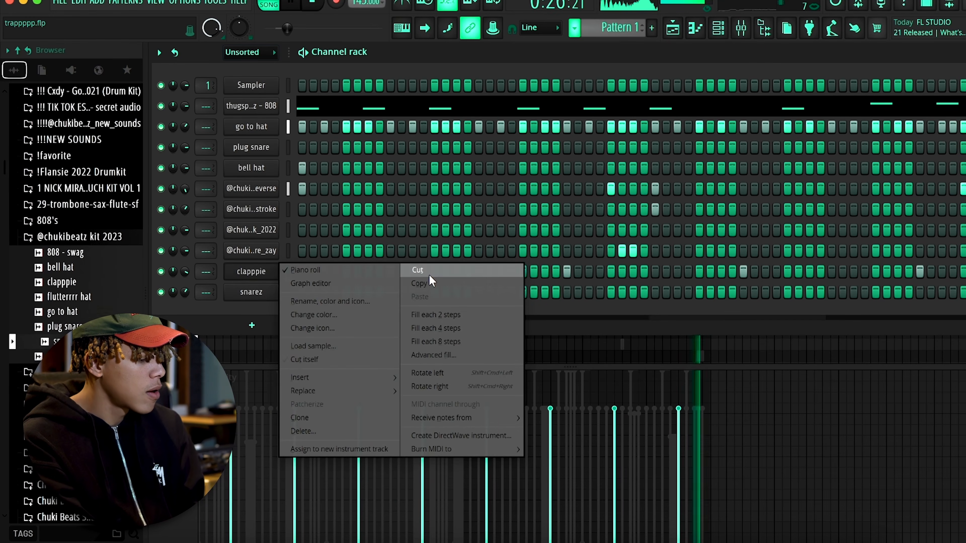
Step: Copy the clapppie pattern and paste it onto the snarez channel
click(420, 283)
right_click(249, 297)
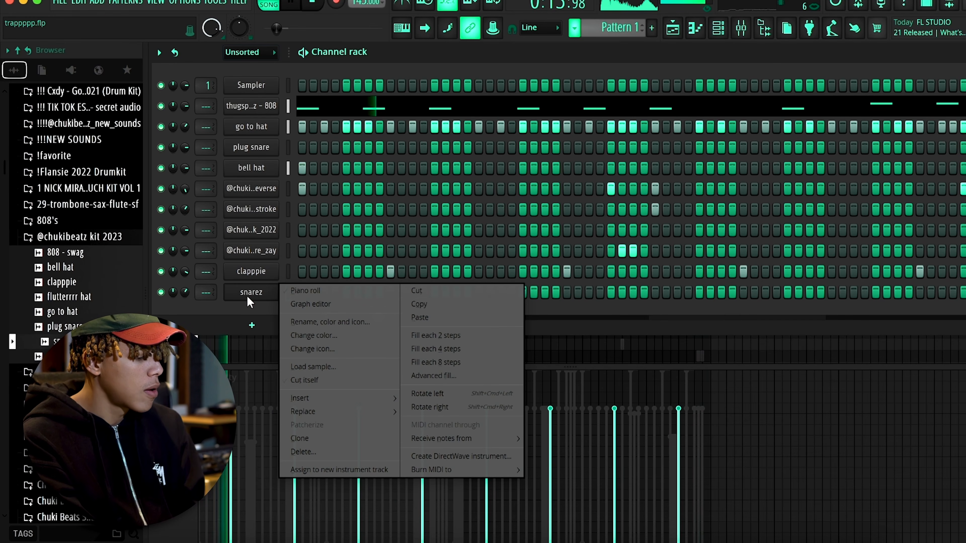
click(420, 317)
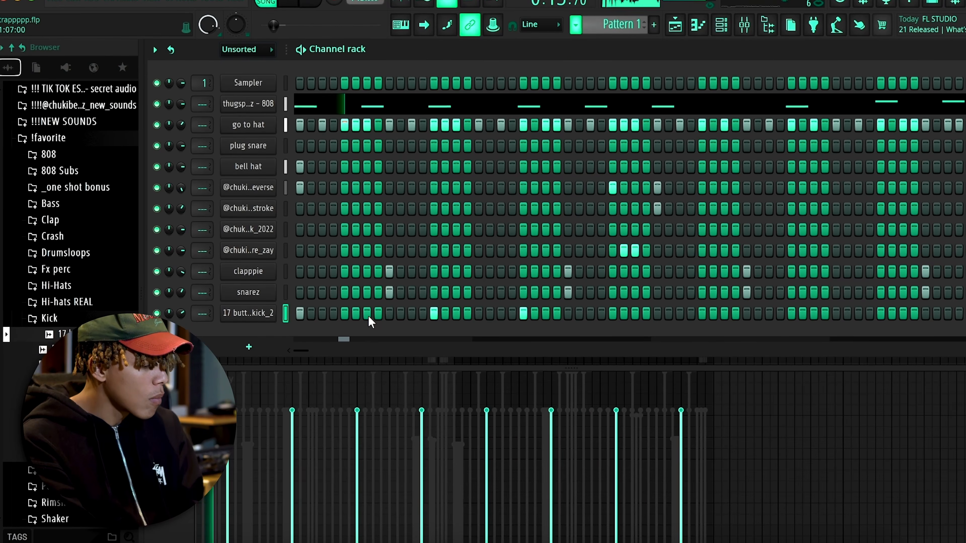
Step: Set the 17 butterfly kick_2 hits on steps 1, 7, 21 and 27 and repeat the two-bar phrase through bar 8
click(435, 315)
click(592, 315)
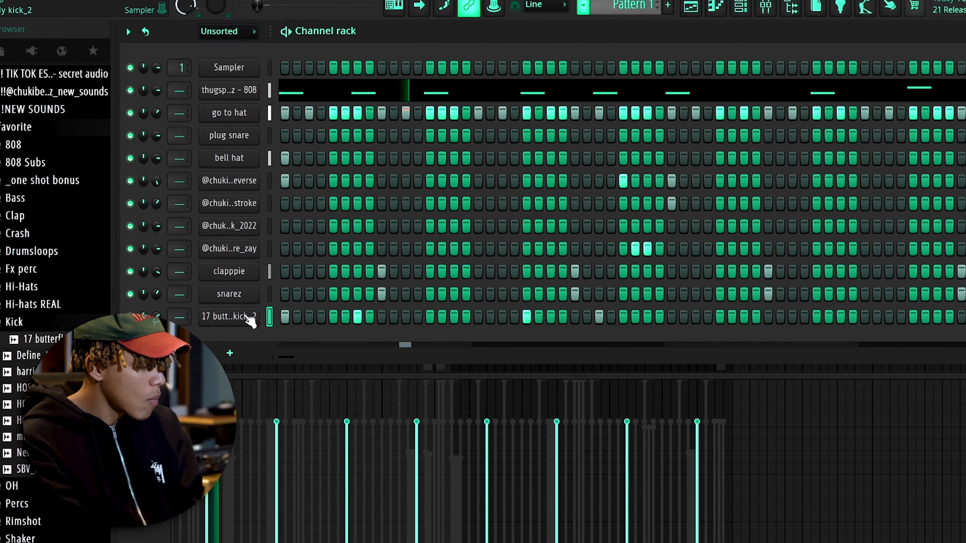
right_click(254, 314)
click(285, 314)
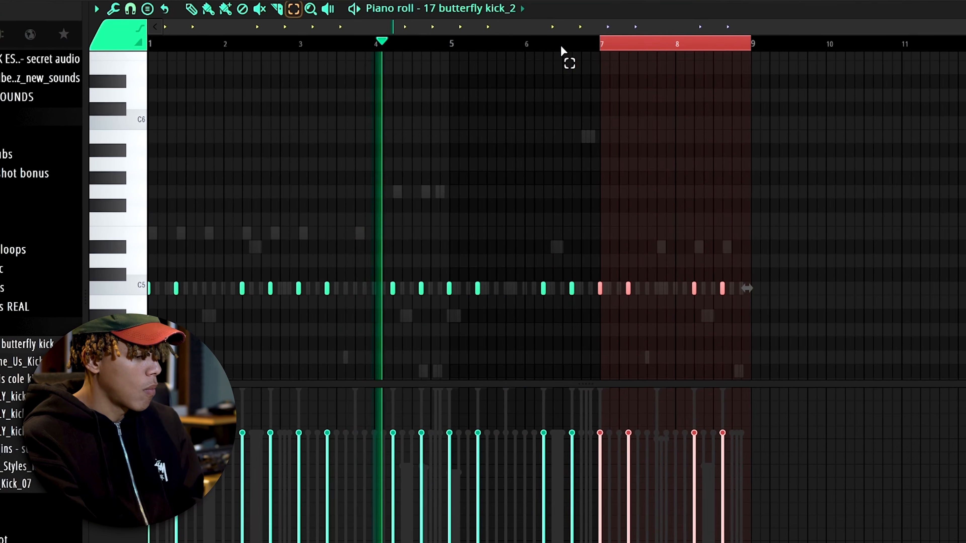
scroll(410, 267, up, 4)
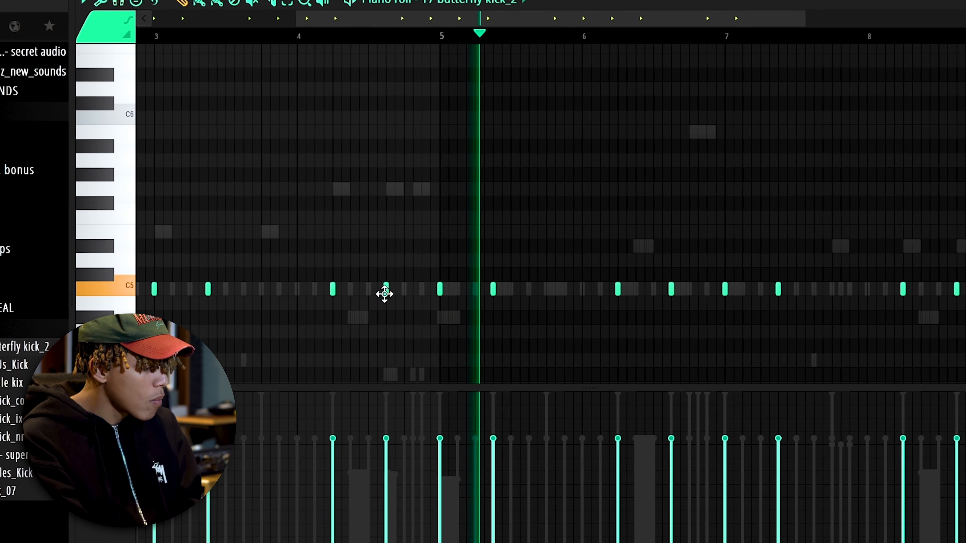
scroll(420, 293, up, 1)
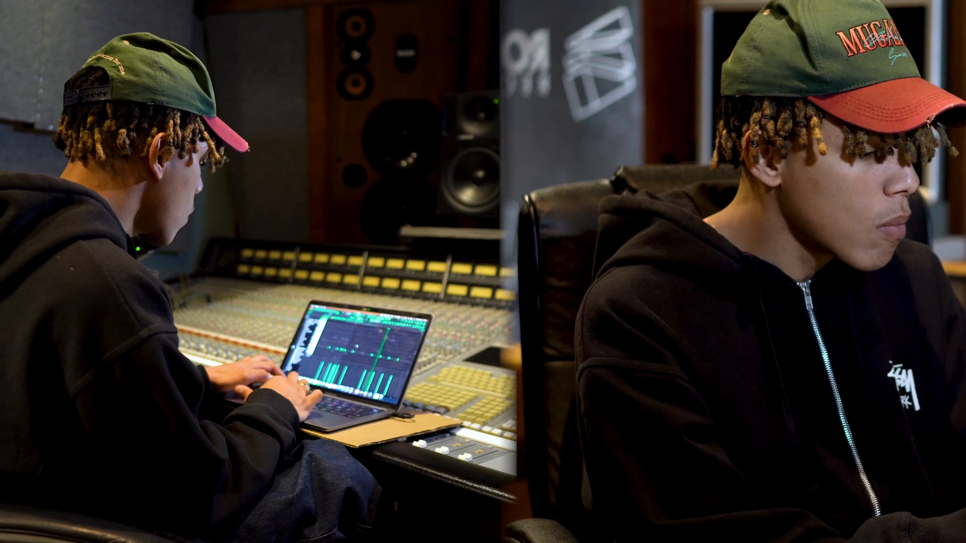